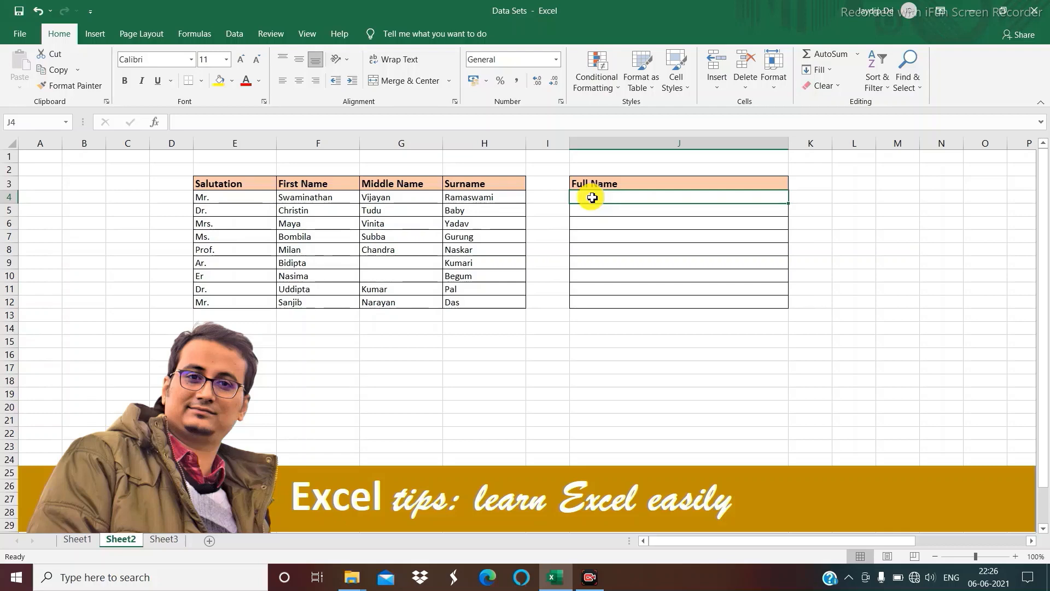
# Try joining the name parts in J4 with =CONCATENATE(E4,F4,G4,H4), and clear the cell again
pyautogui.write('=')
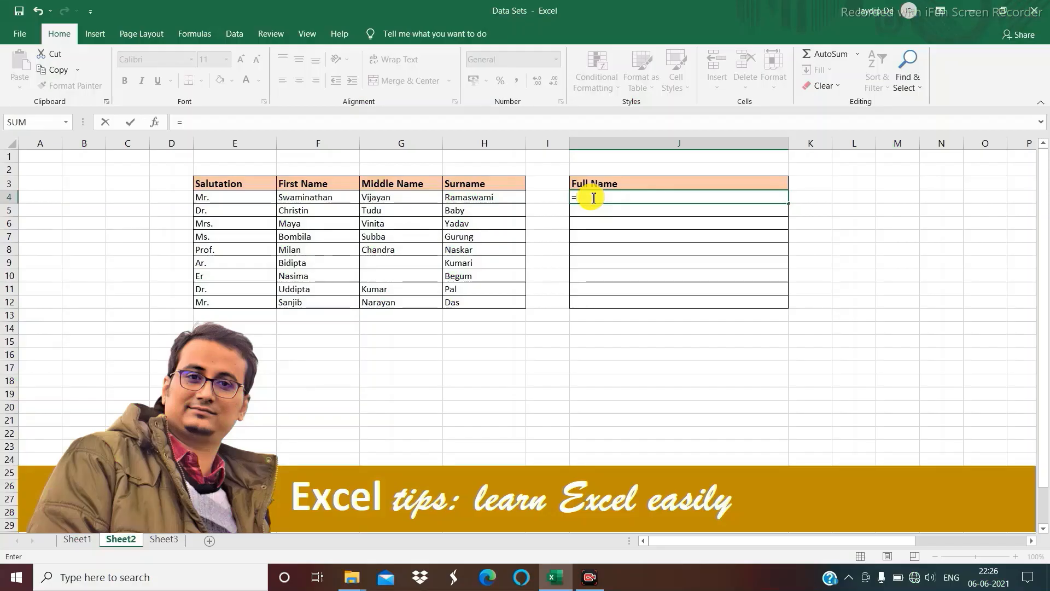
pyautogui.write('c')
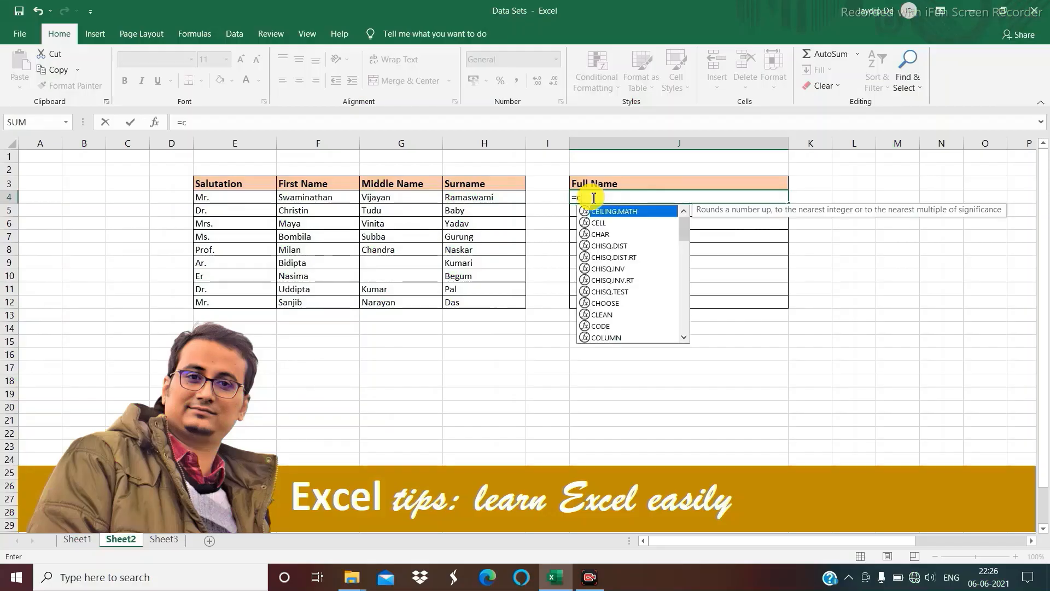
pyautogui.write('oncat')
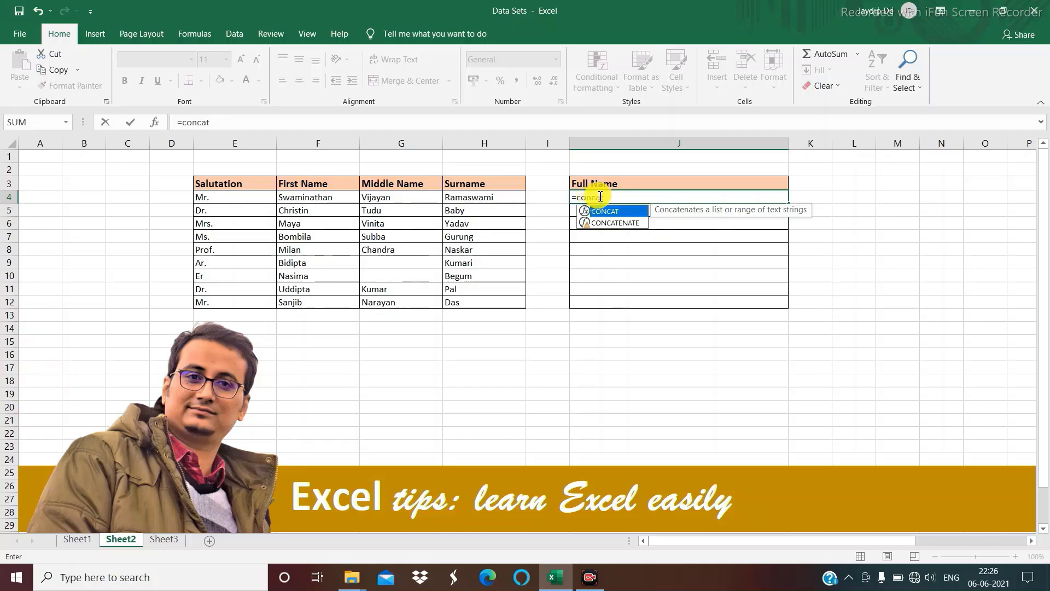
pyautogui.doubleClick(632, 223)
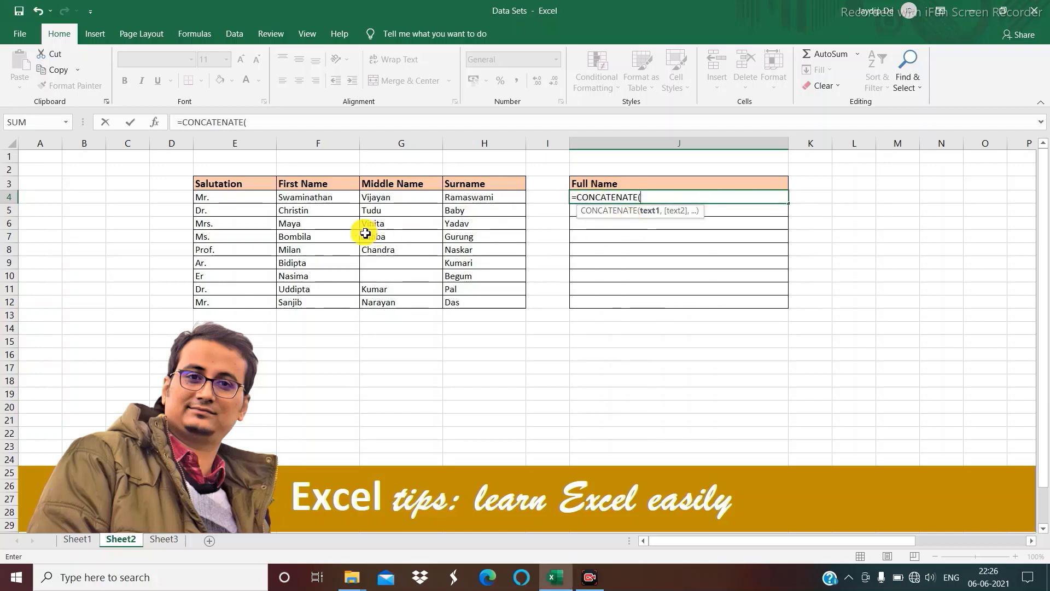
pyautogui.click(224, 200)
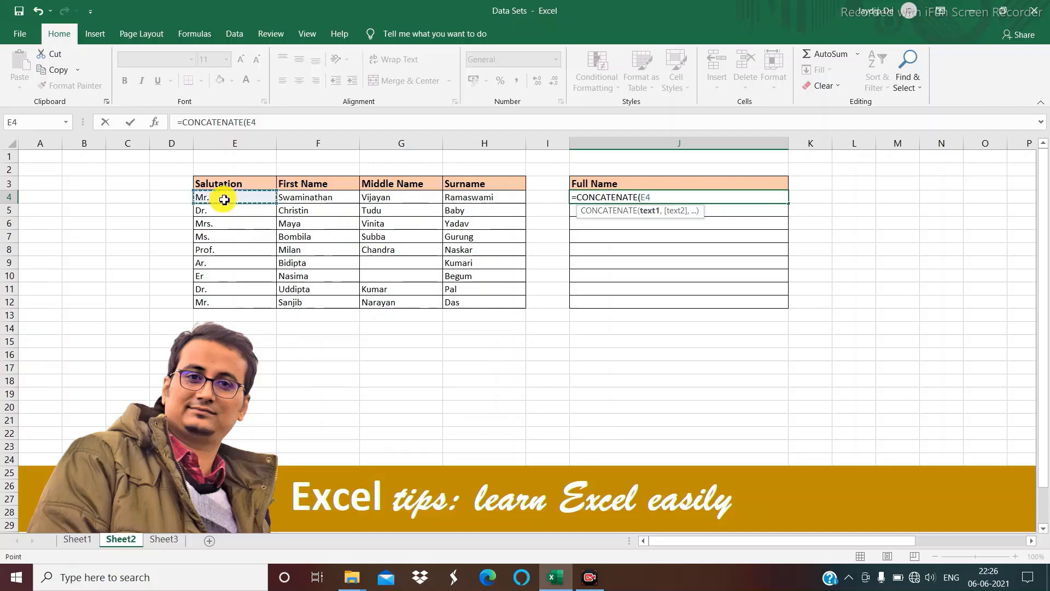
pyautogui.write(',')
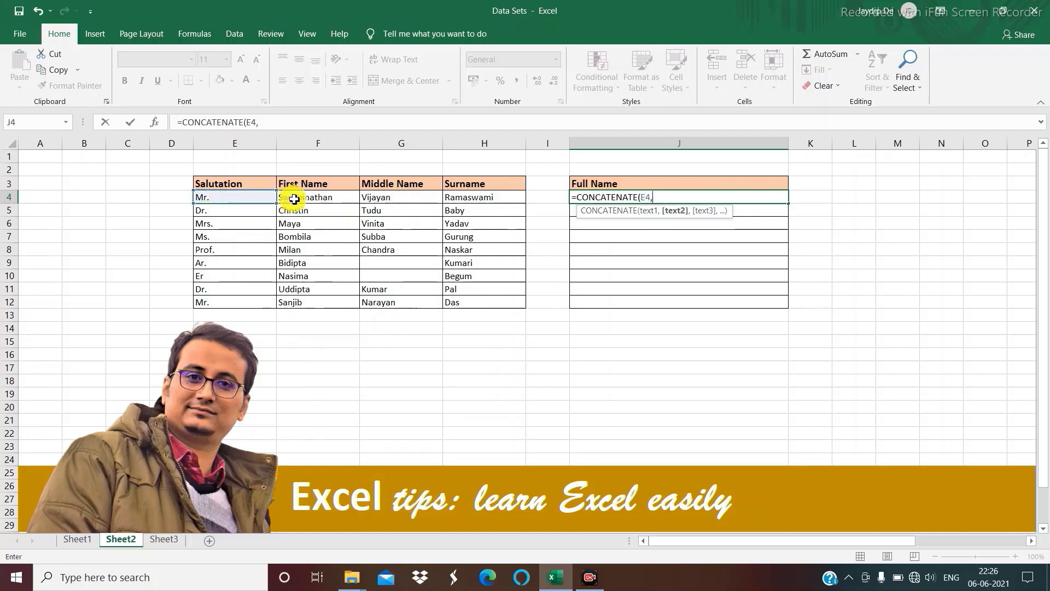
pyautogui.click(295, 199)
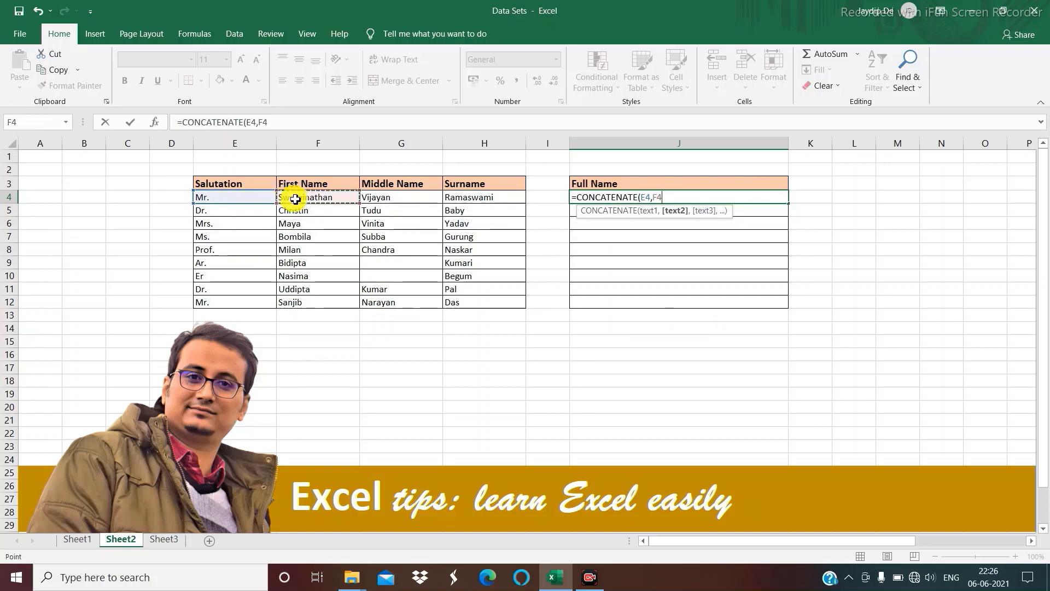
pyautogui.write(',')
pyautogui.click(380, 198)
pyautogui.write(',')
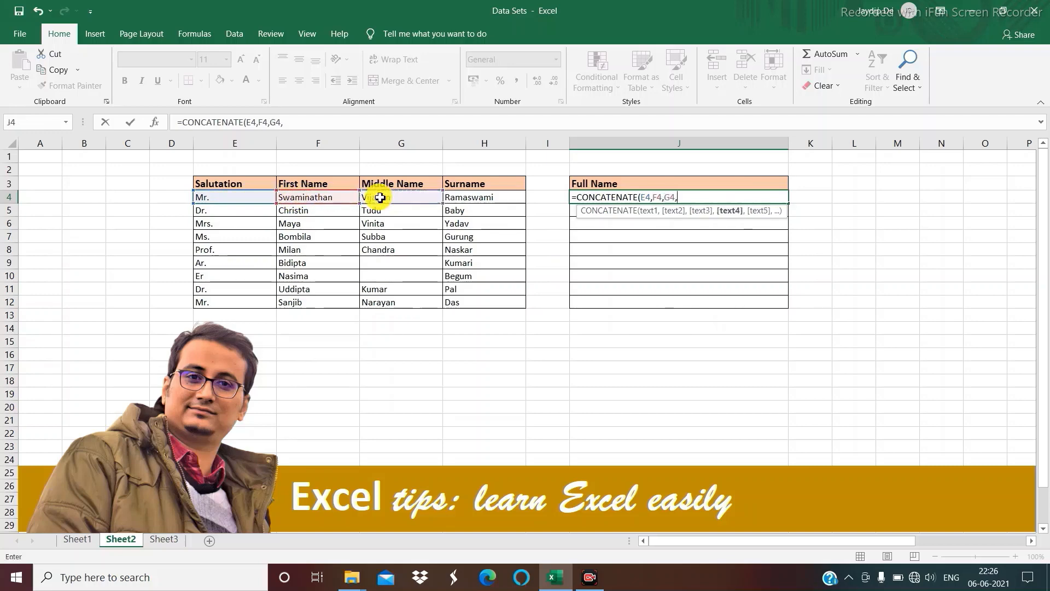
pyautogui.click(469, 201)
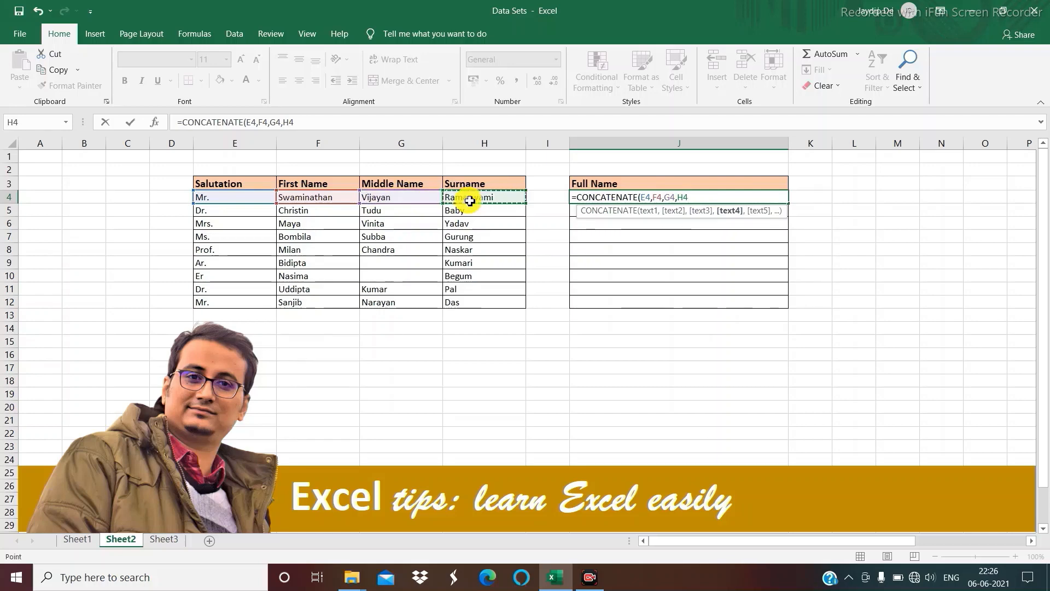
pyautogui.write(')')
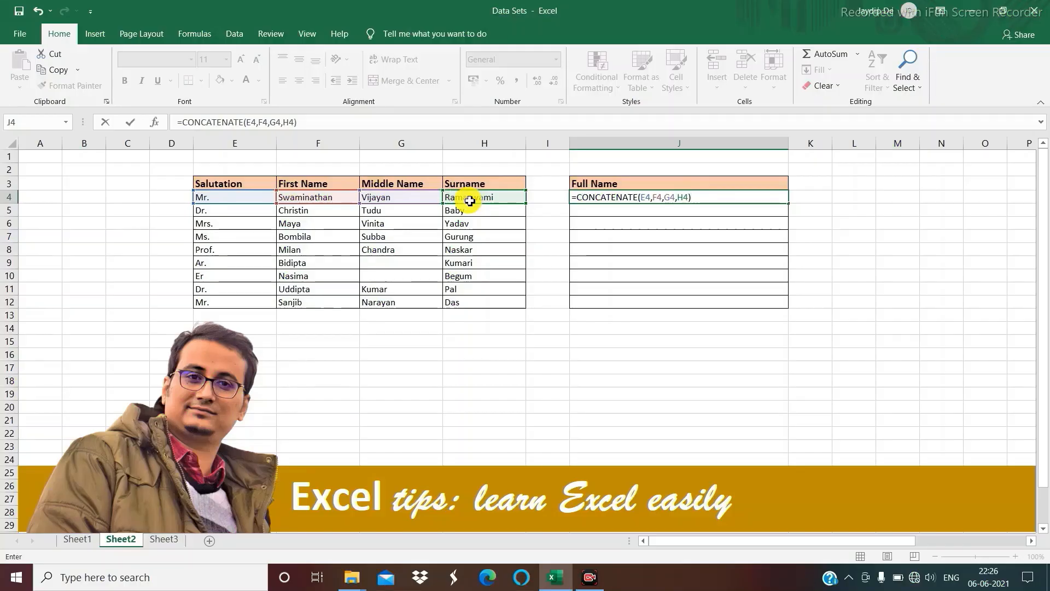
pyautogui.press('Return')
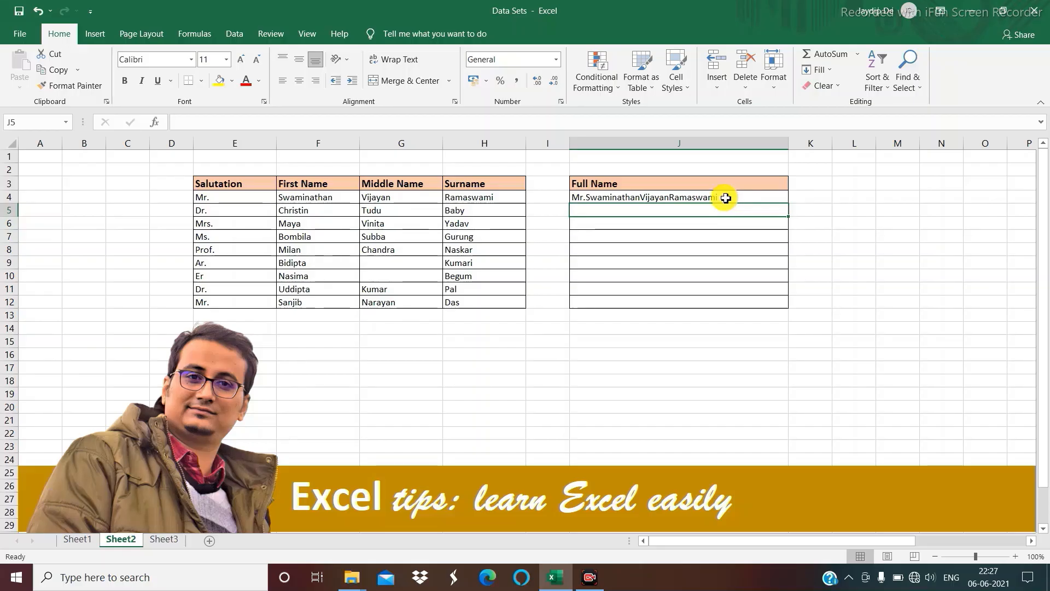
pyautogui.click(725, 198)
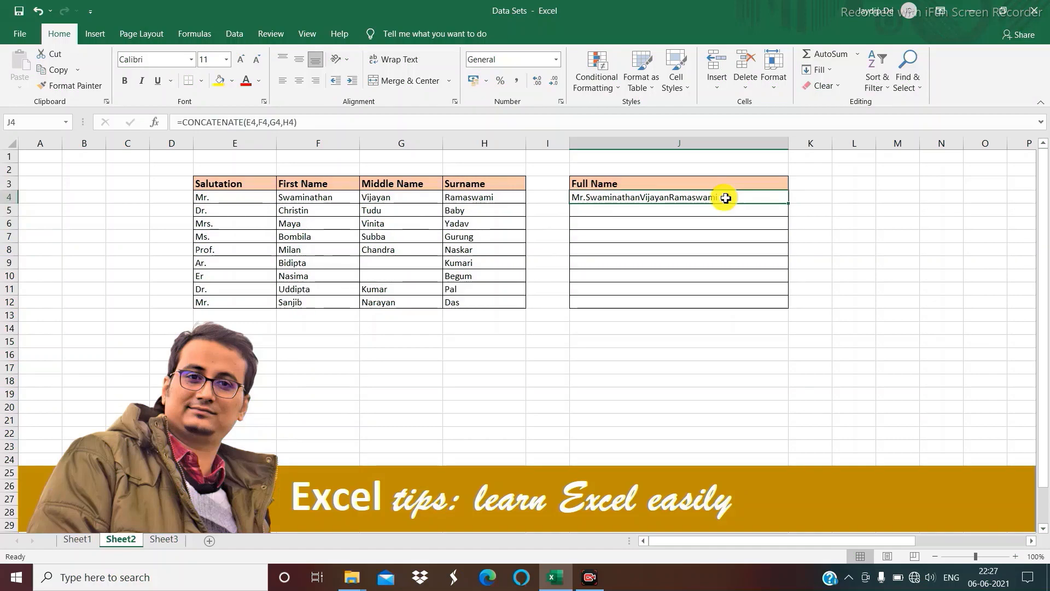
pyautogui.press('Delete')
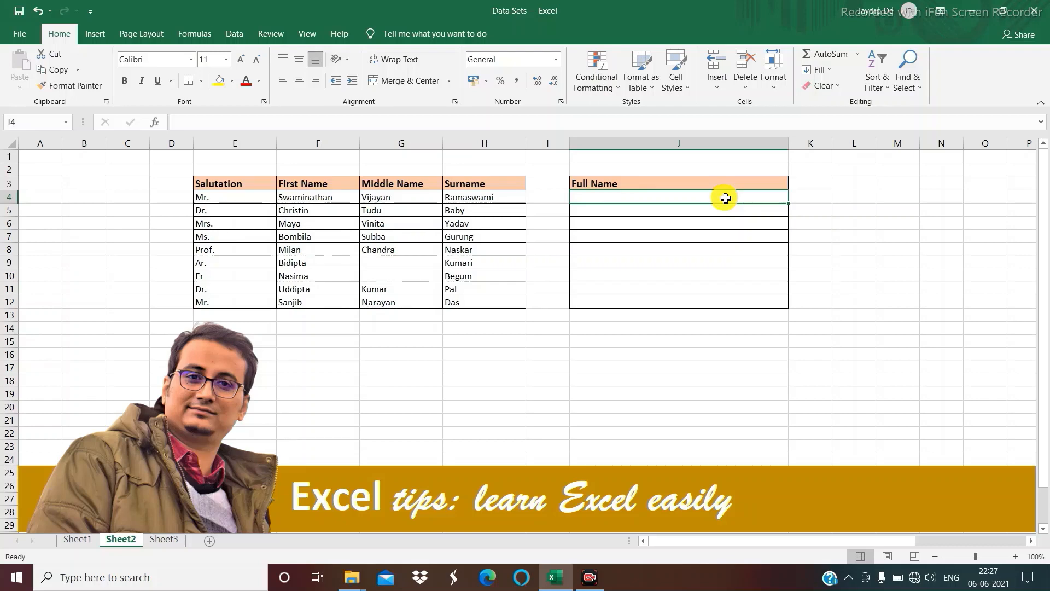
# Enter =CONCATENATE(E4," ",F4," ",G4," ",H4) in J4 to join the name parts with spaces between them
pyautogui.write('=')
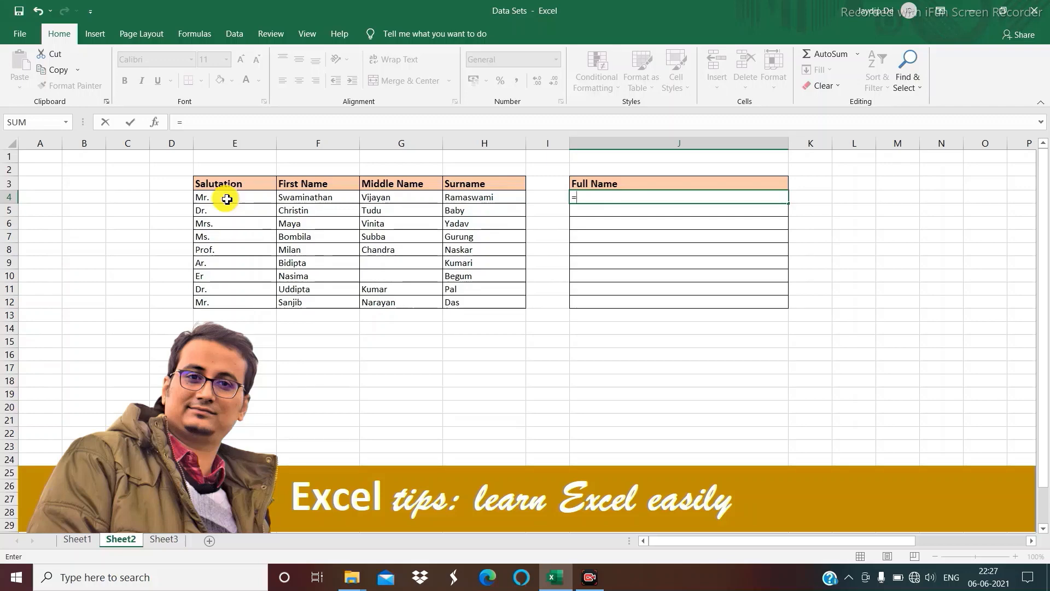
pyautogui.write('co')
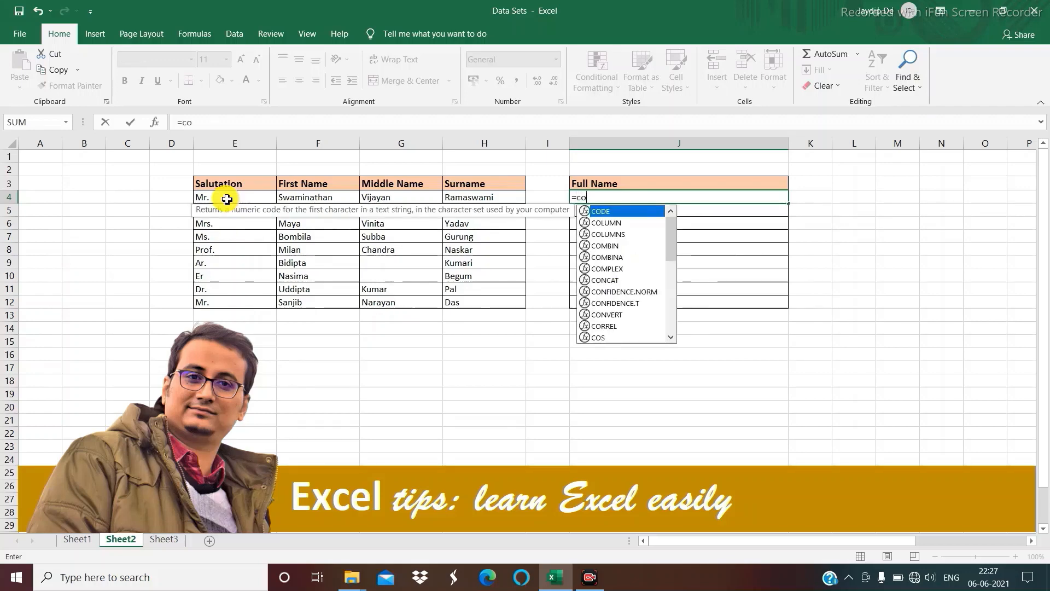
pyautogui.write('ncat')
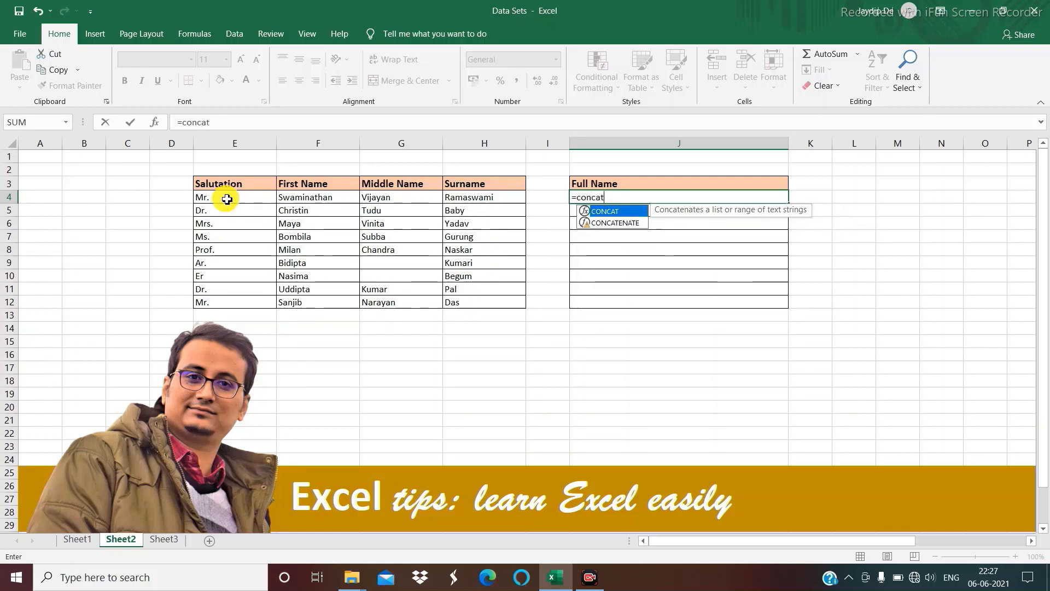
pyautogui.doubleClick(614, 222)
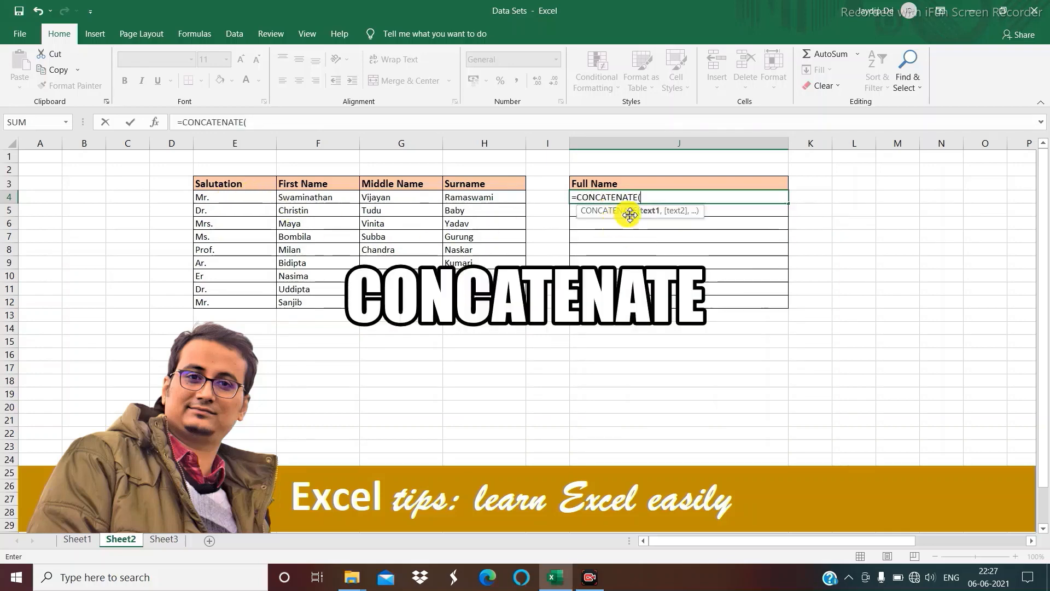
pyautogui.click(247, 199)
pyautogui.write(',')
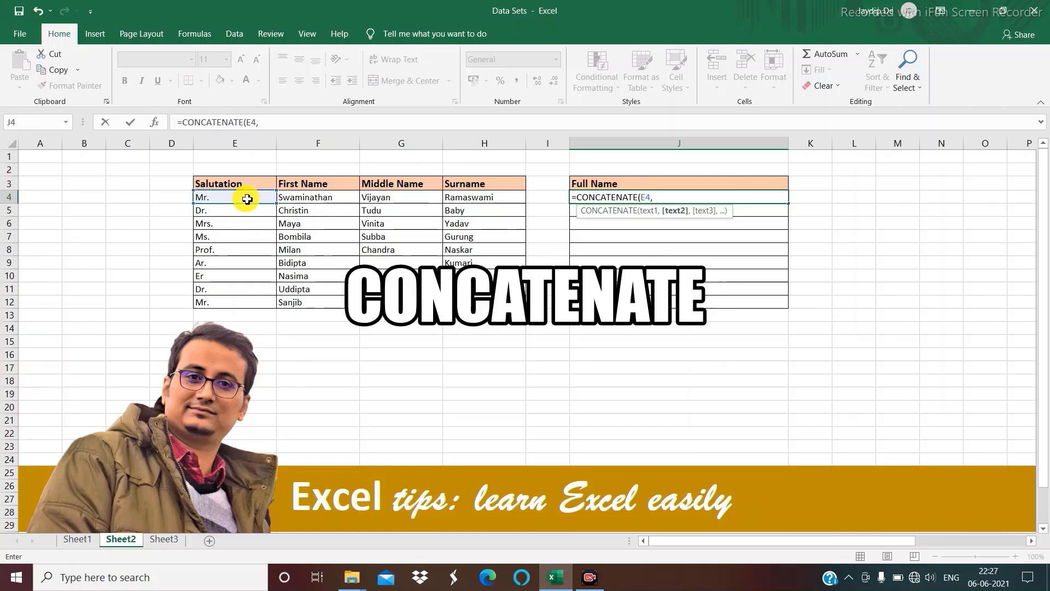
pyautogui.write('" ",')
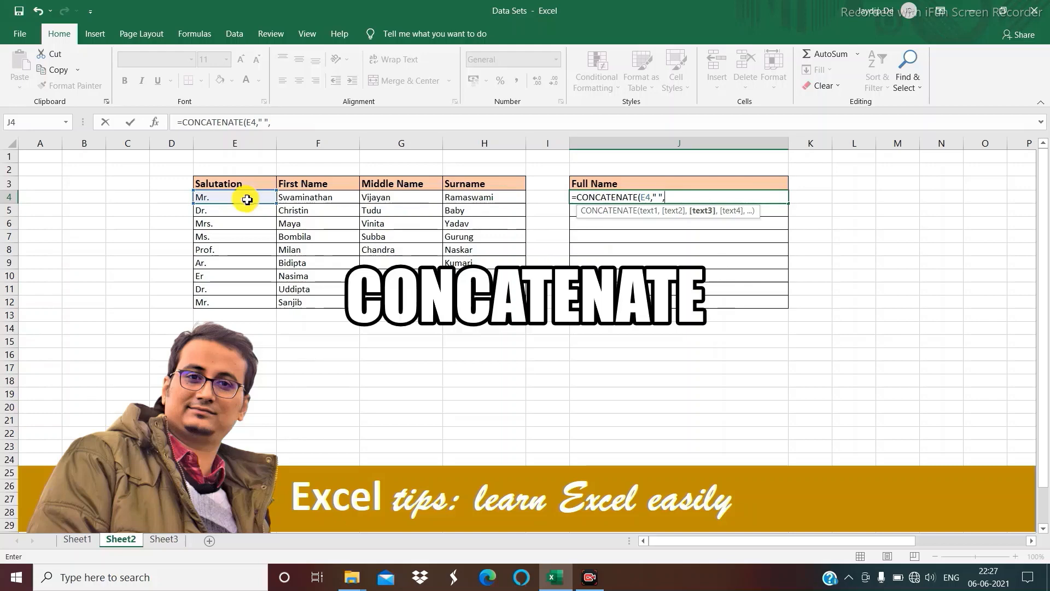
pyautogui.click(310, 198)
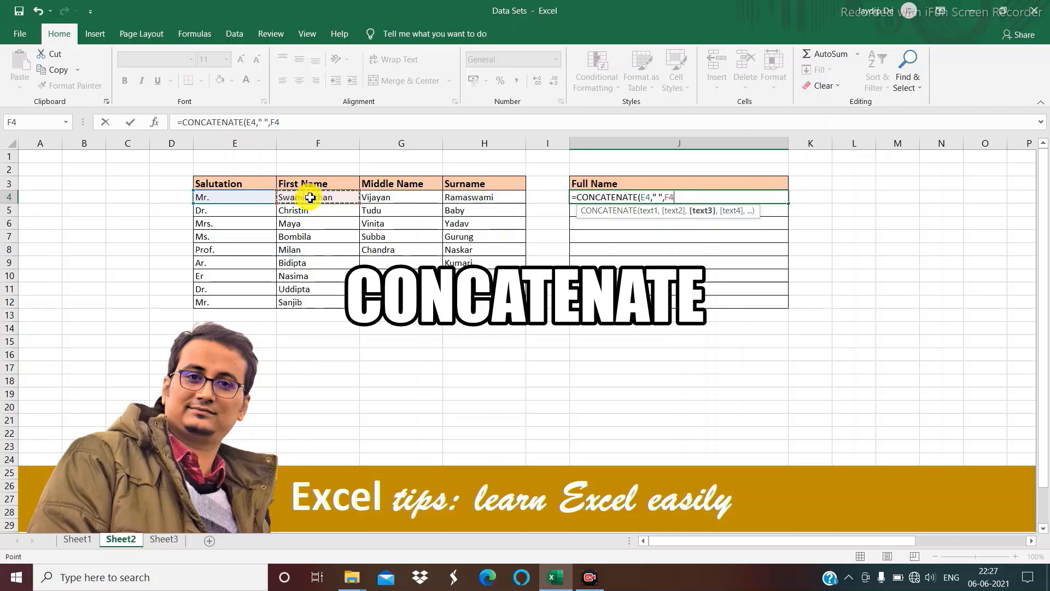
pyautogui.write(',')
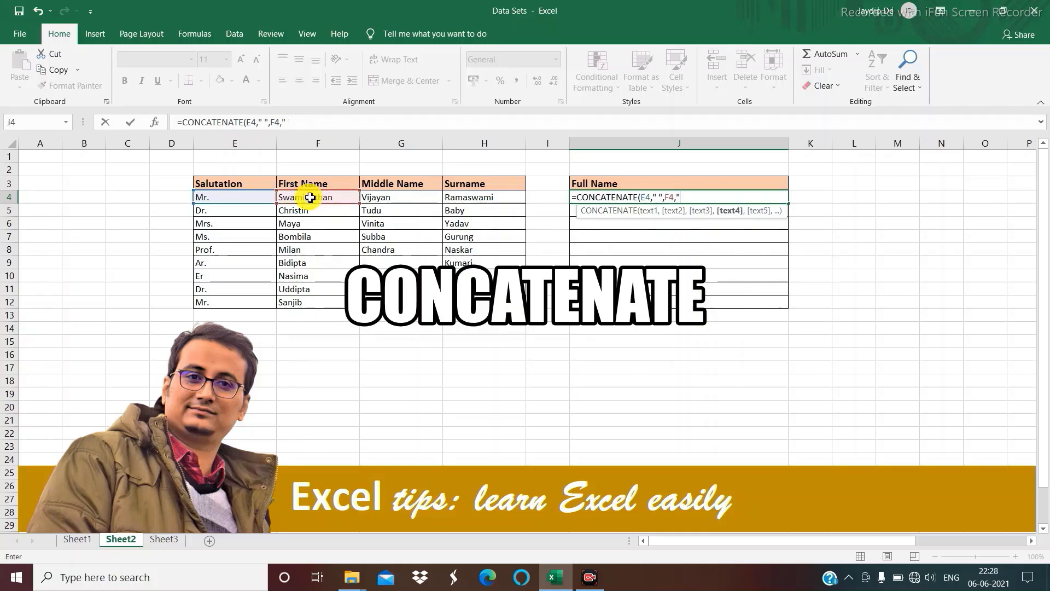
pyautogui.write('" ",')
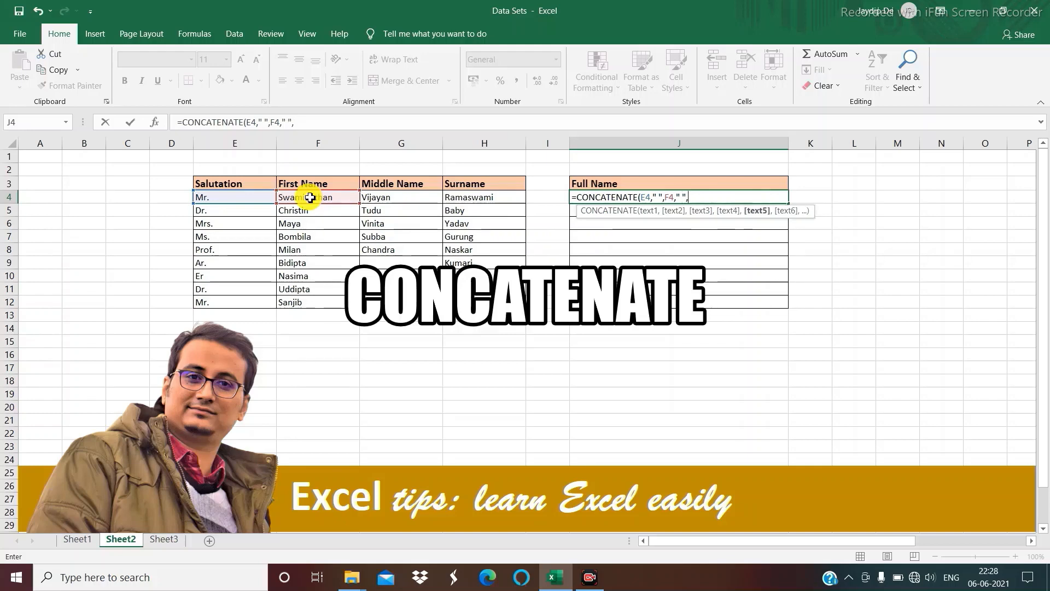
pyautogui.click(398, 199)
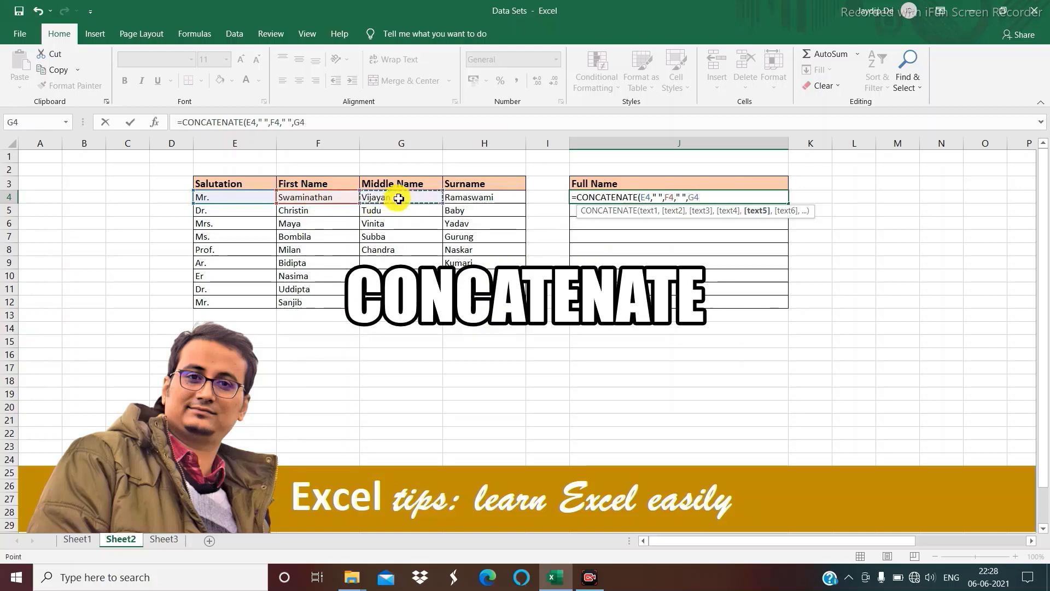
pyautogui.write(',')
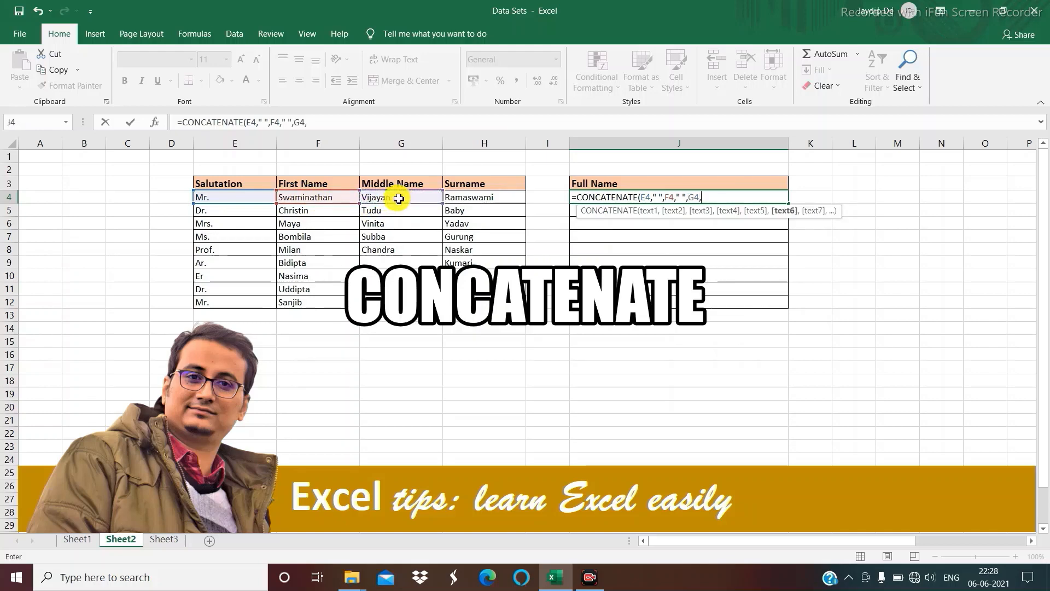
pyautogui.write('" ",')
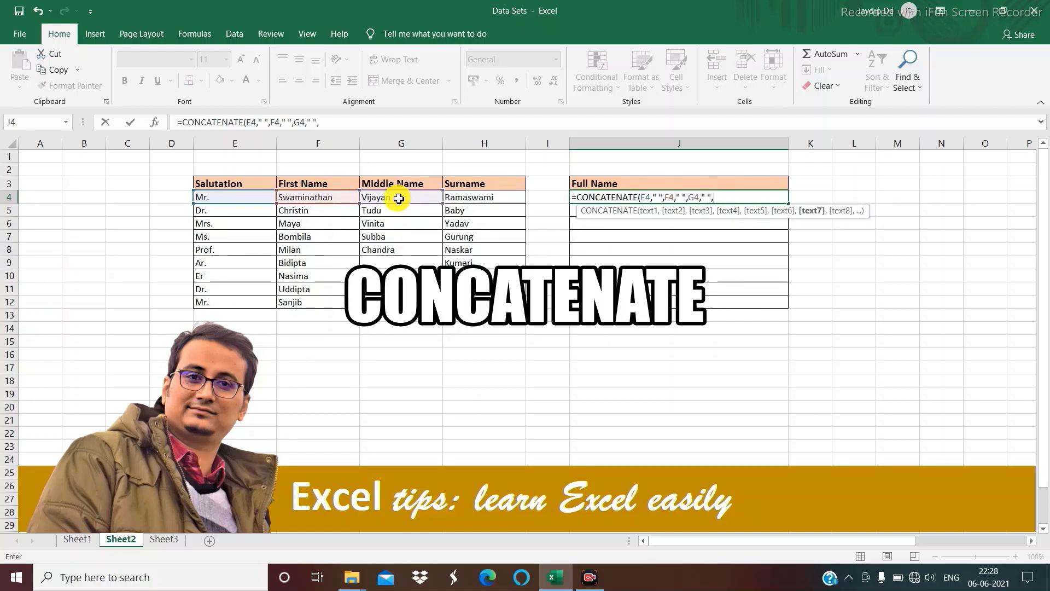
pyautogui.click(482, 199)
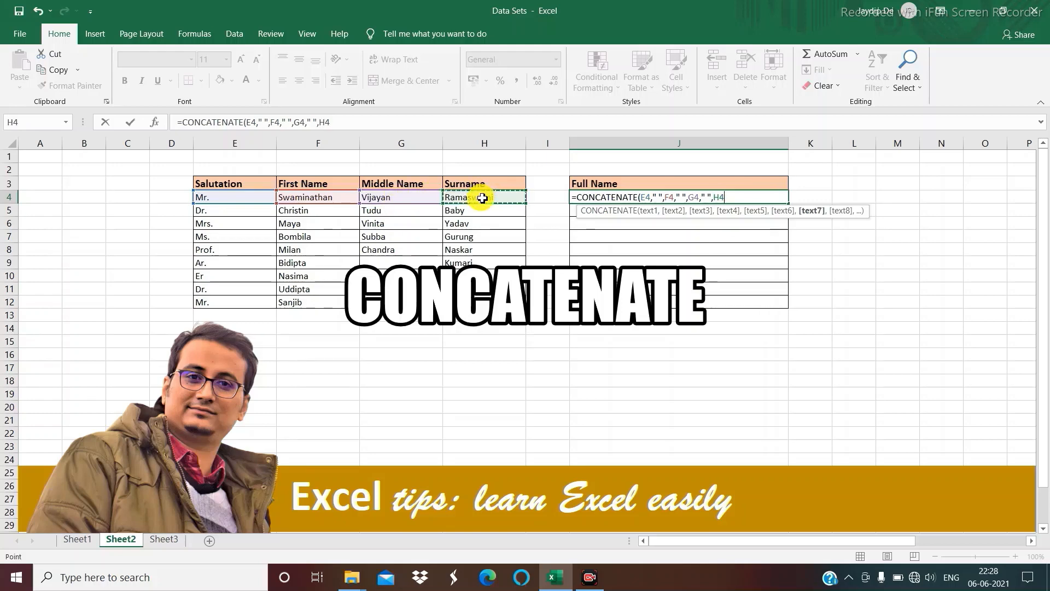
pyautogui.write(')')
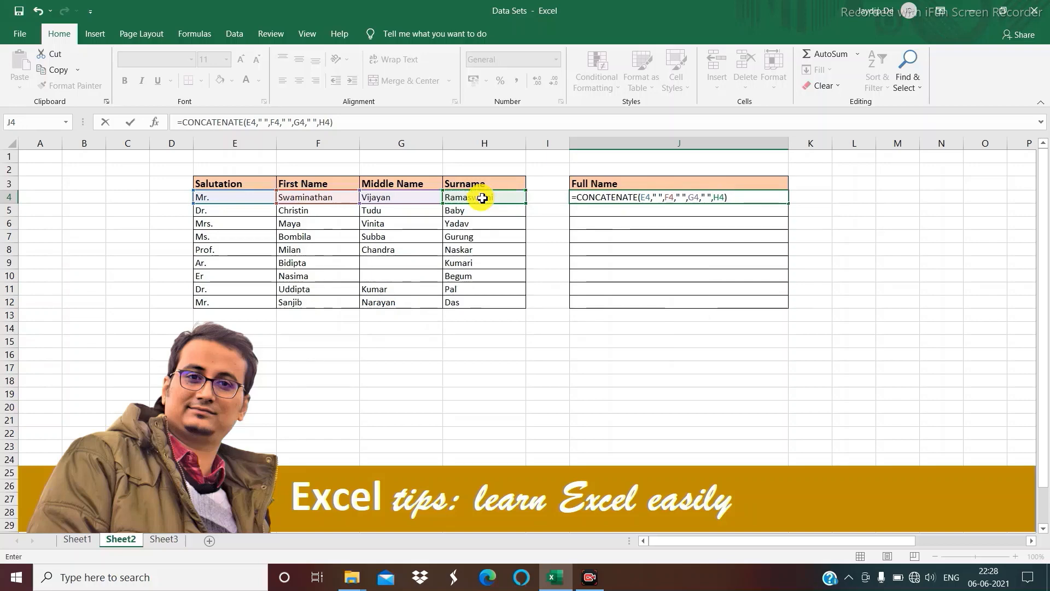
pyautogui.press('Return')
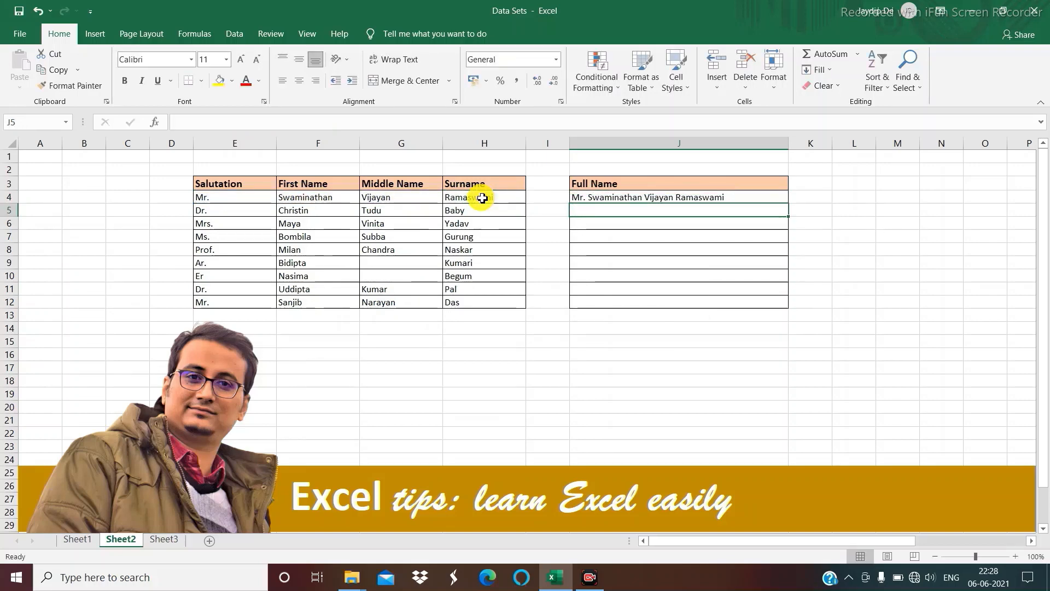
# Fill the full name formula from J4 down through J12
pyautogui.click(750, 197)
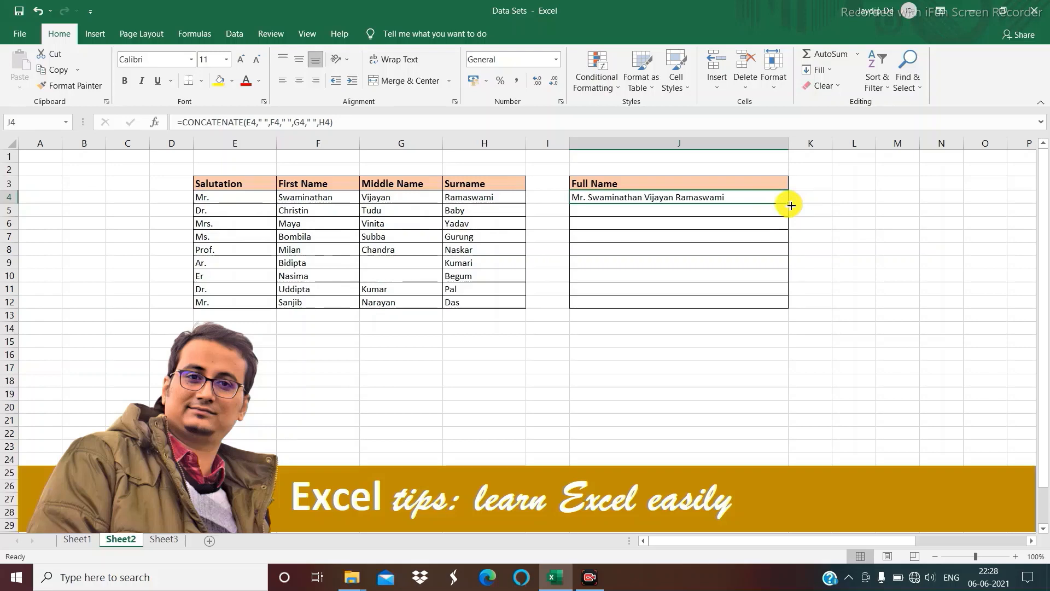
pyautogui.moveTo(792, 205); pyautogui.dragTo(780, 307)
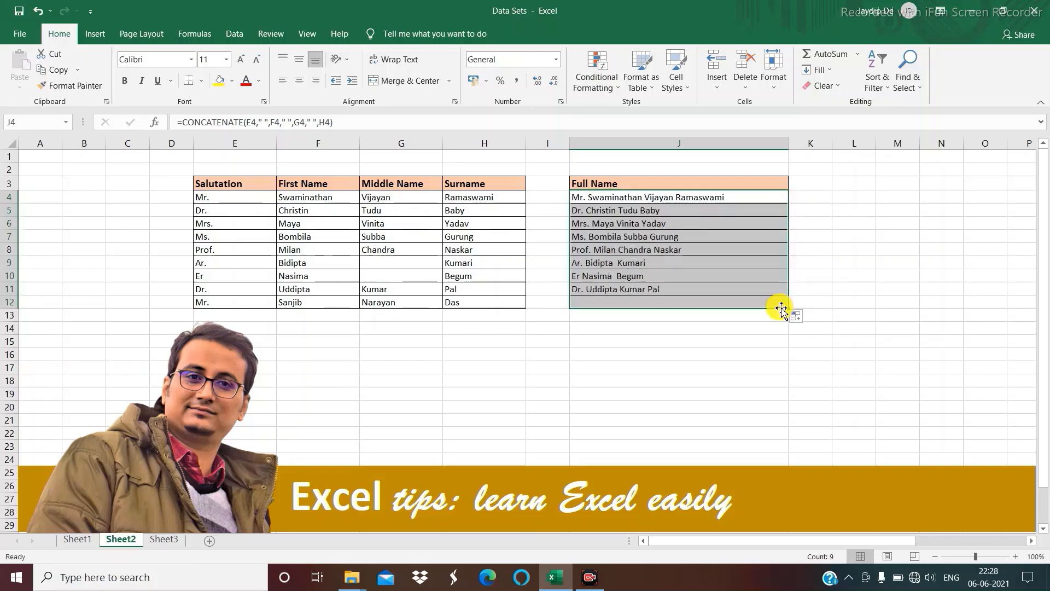
pyautogui.click(714, 341)
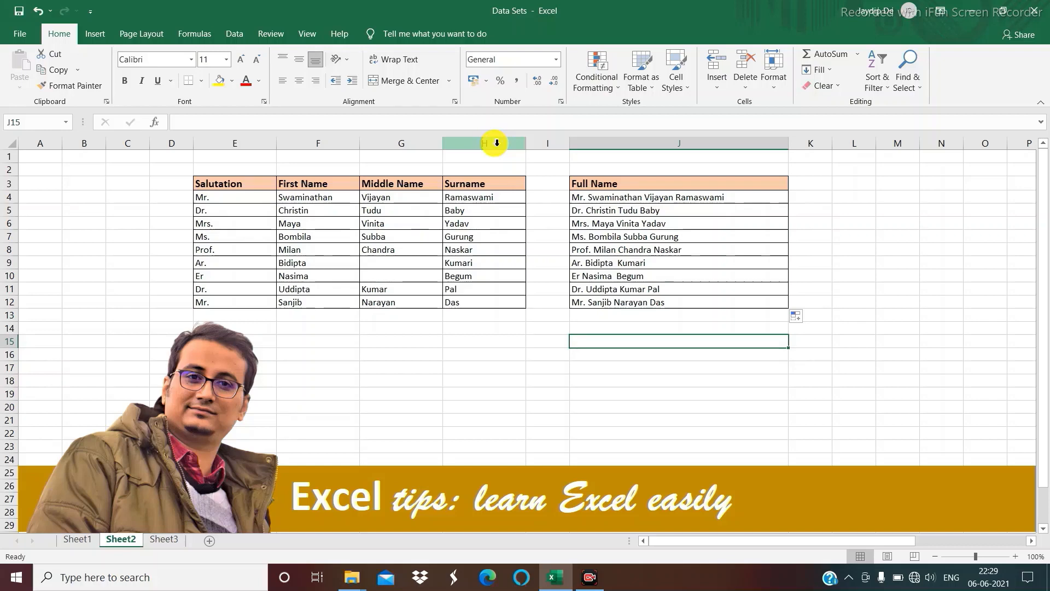
# Try deleting source columns E through H, and undo the deletion
pyautogui.moveTo(495, 142); pyautogui.dragTo(255, 138)
pyautogui.rightClick(254, 139)
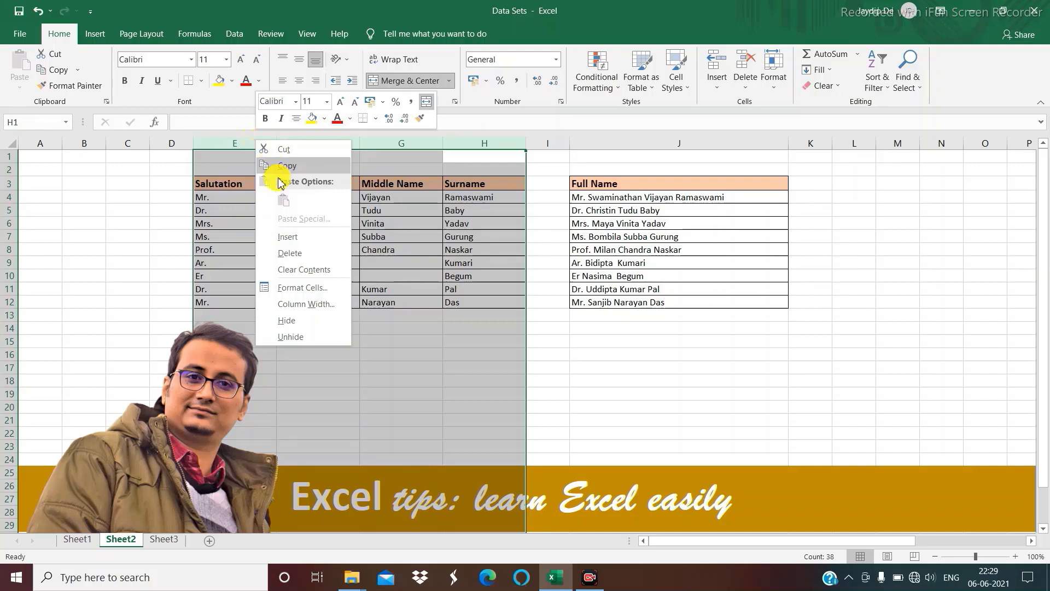
pyautogui.click(313, 255)
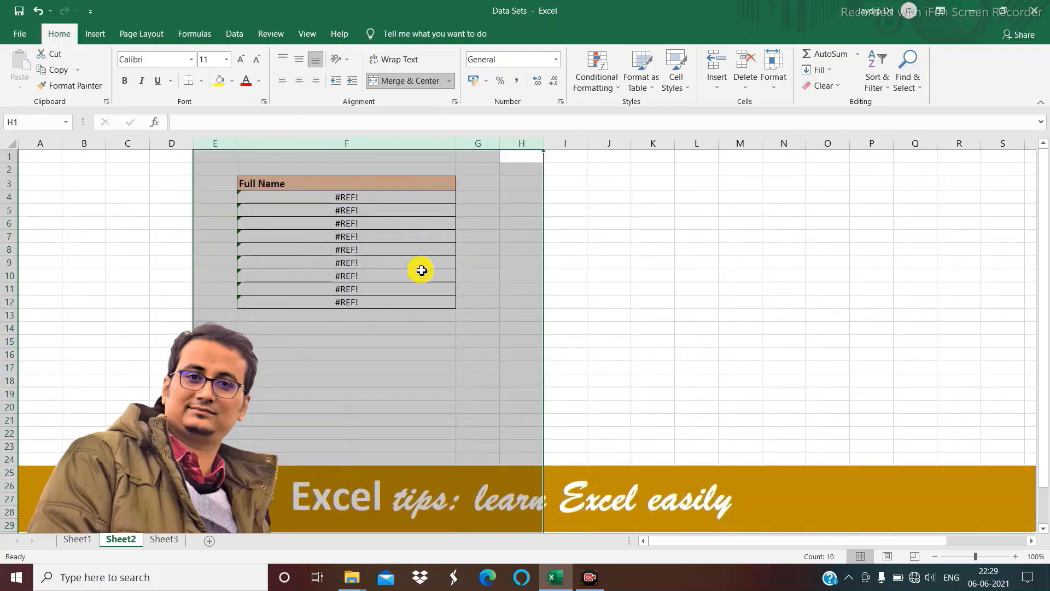
pyautogui.click(623, 274)
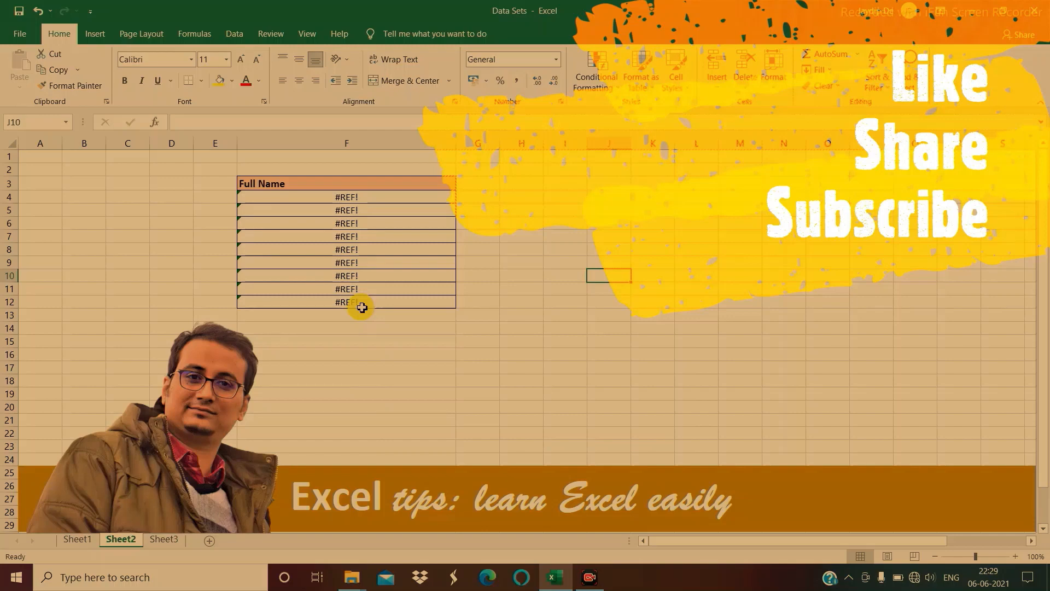
pyautogui.hotkey('ctrl', 'z')
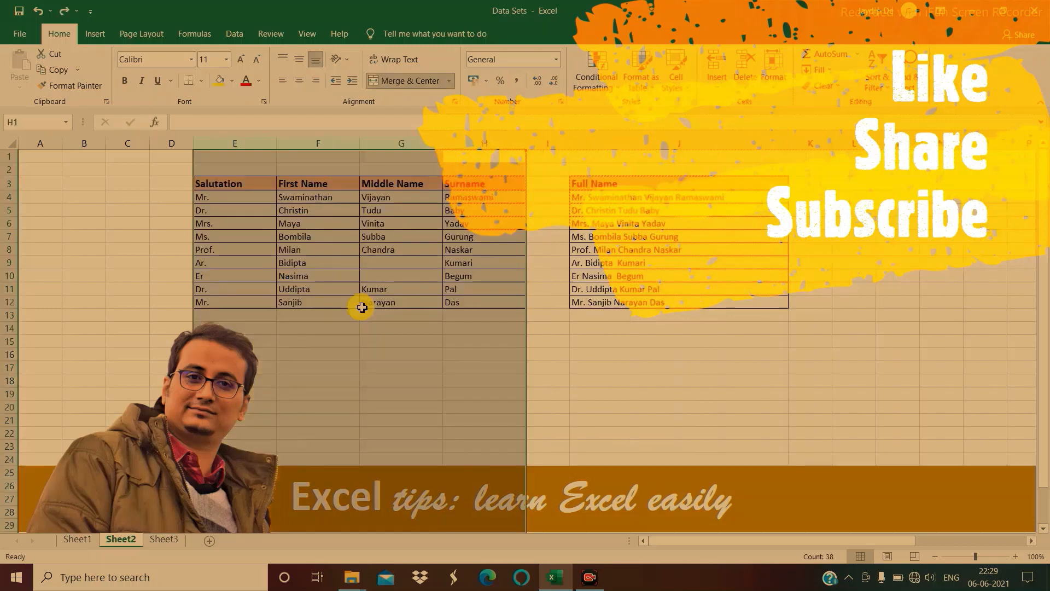
# Copy the full name formulas in J4:J12 and paste them back over the same cells as values only
pyautogui.click(601, 331)
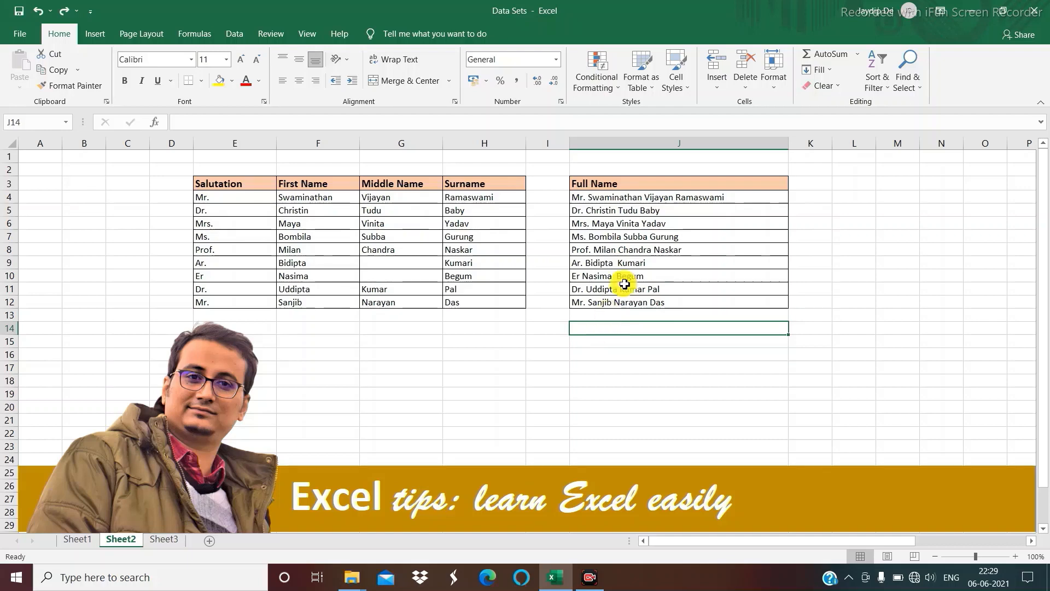
pyautogui.moveTo(643, 195); pyautogui.dragTo(637, 302)
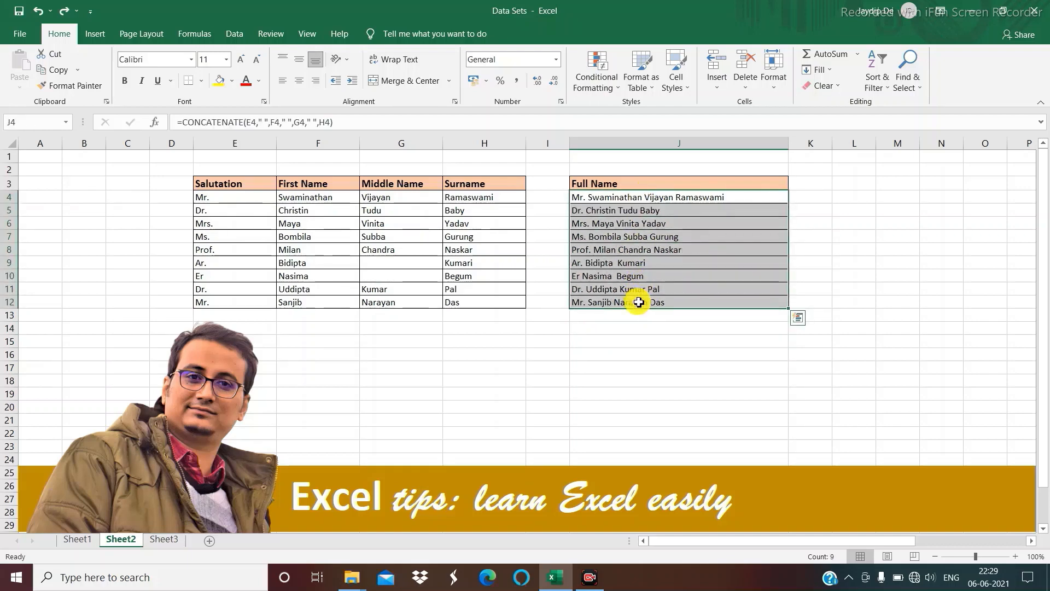
pyautogui.hotkey('ctrl', 'c')
pyautogui.rightClick(638, 224)
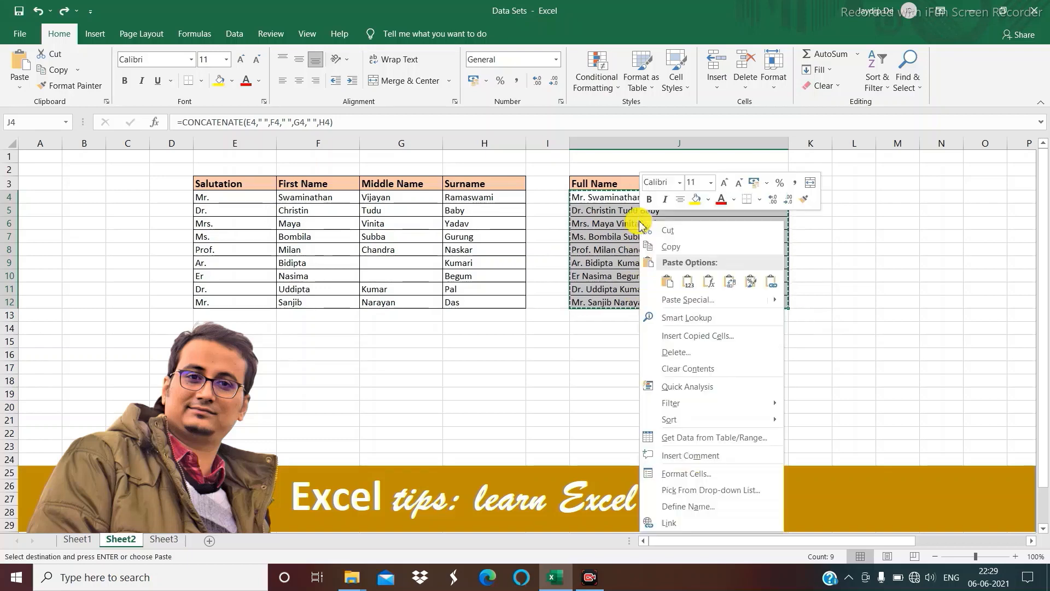
pyautogui.click(672, 249)
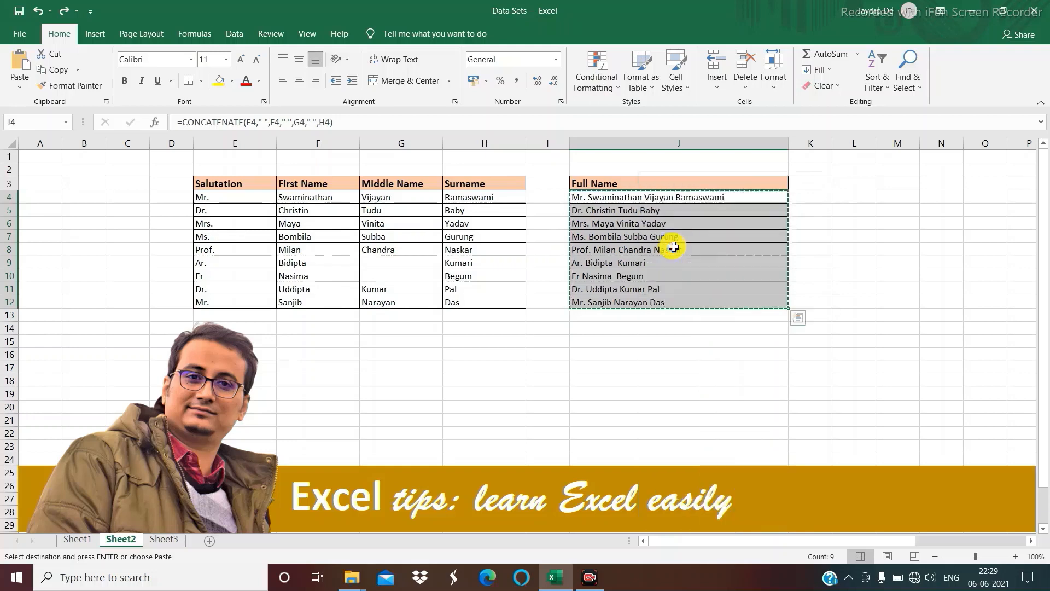
pyautogui.rightClick(620, 198)
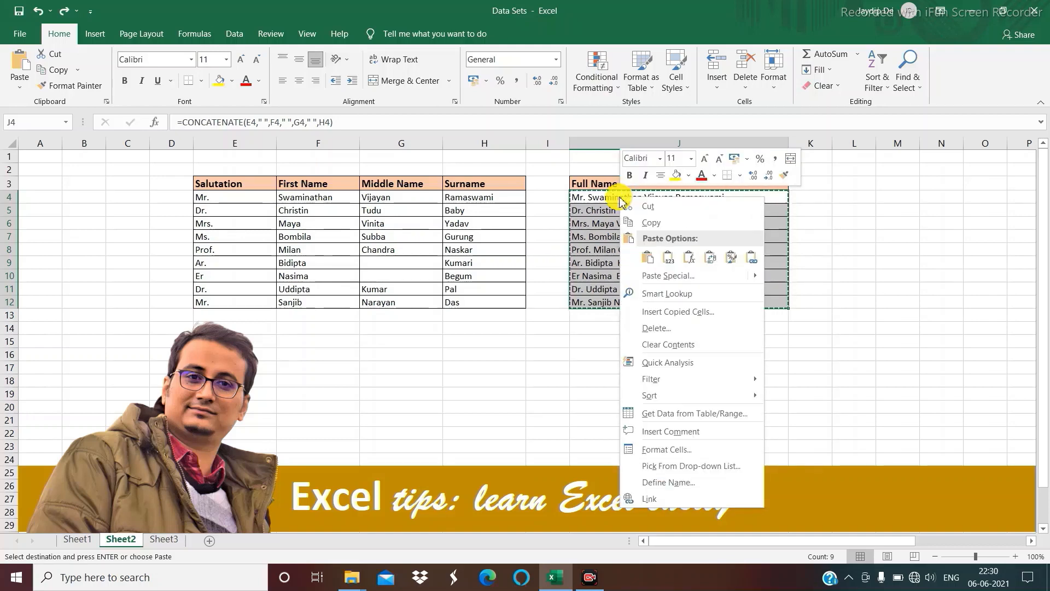
pyautogui.click(668, 258)
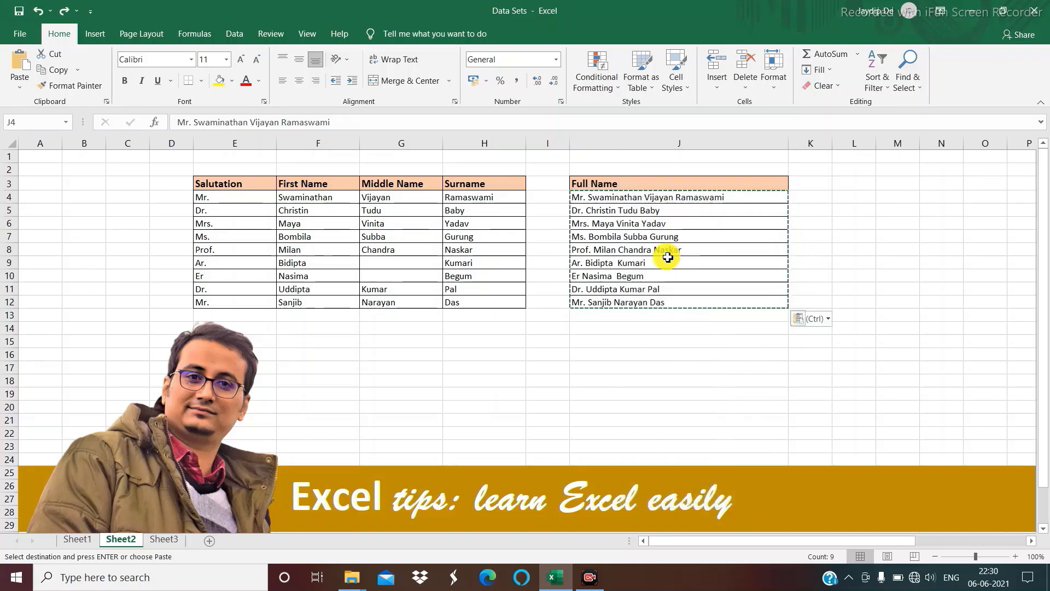
pyautogui.click(665, 339)
pyautogui.doubleClick(668, 327)
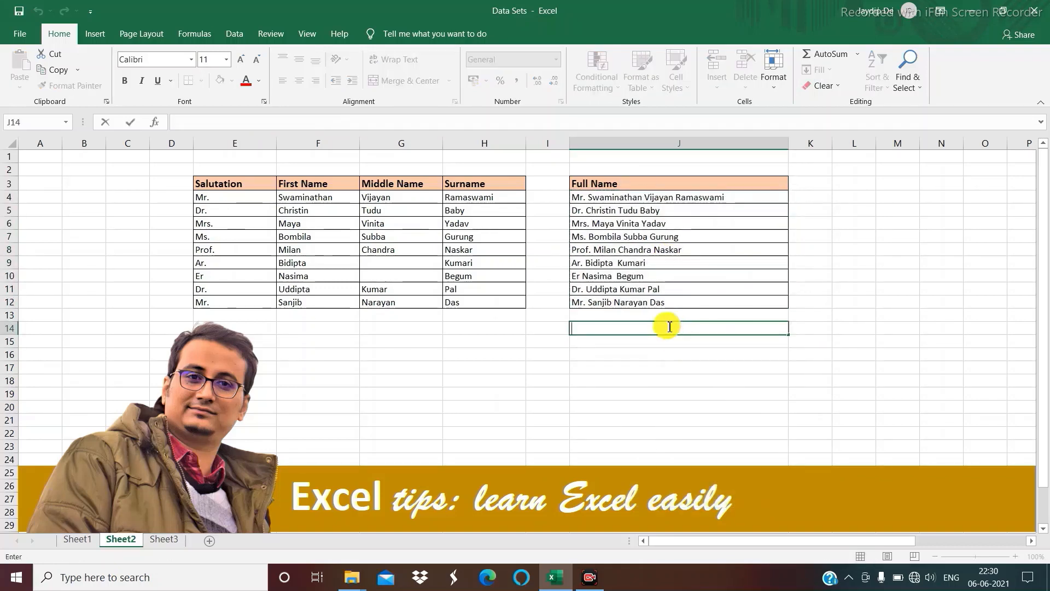
# Delete the source columns E through H holding the salutation, first name, middle name and surname
pyautogui.moveTo(507, 140); pyautogui.dragTo(236, 143)
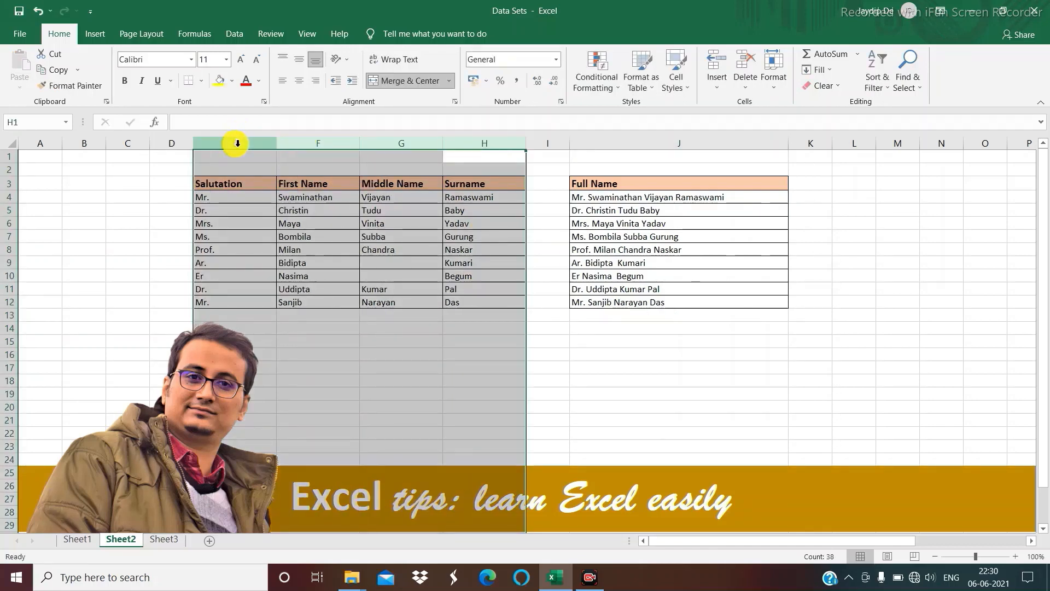
pyautogui.rightClick(237, 142)
pyautogui.press('Escape')
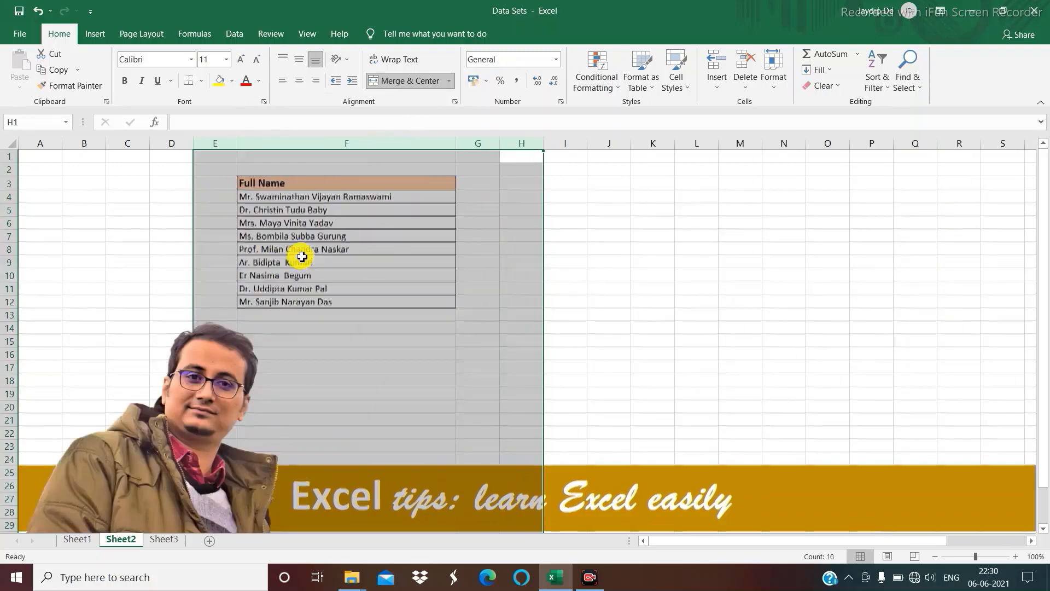
pyautogui.click(625, 273)
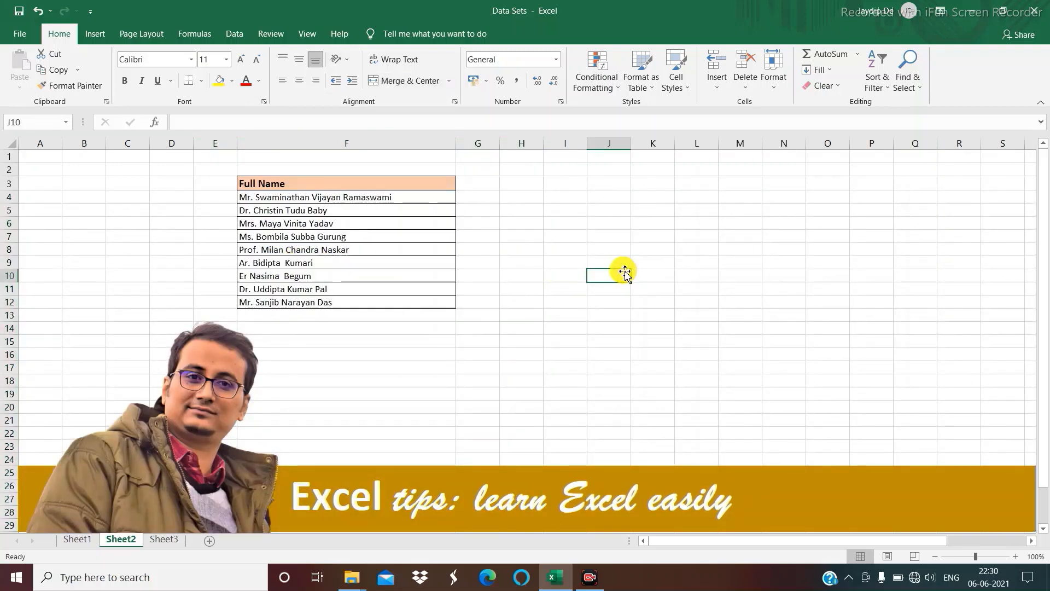